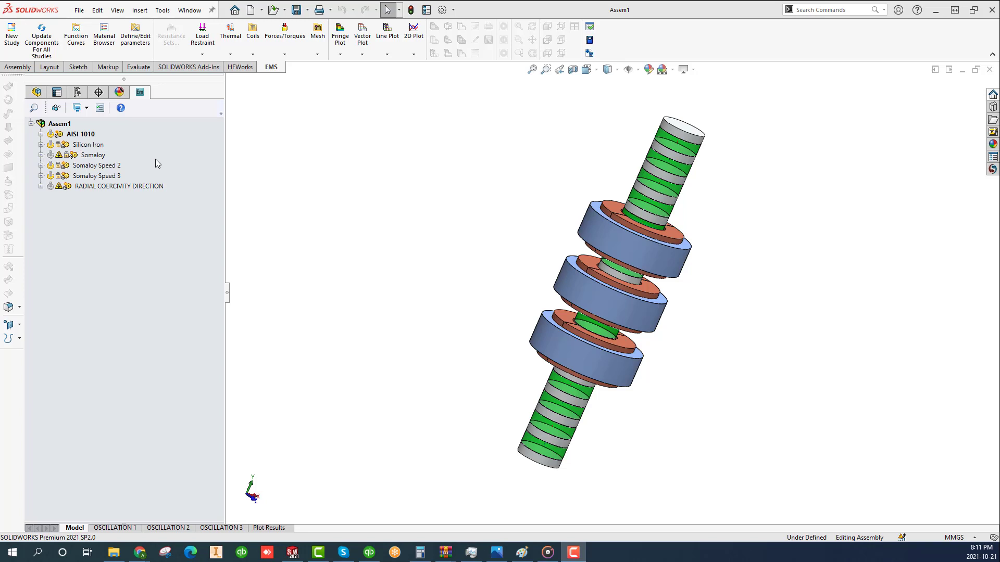
- Browse the Silicon Iron and Somaloy Speed 2/3 studies, then select the top-level Assem1 node
click(89, 145)
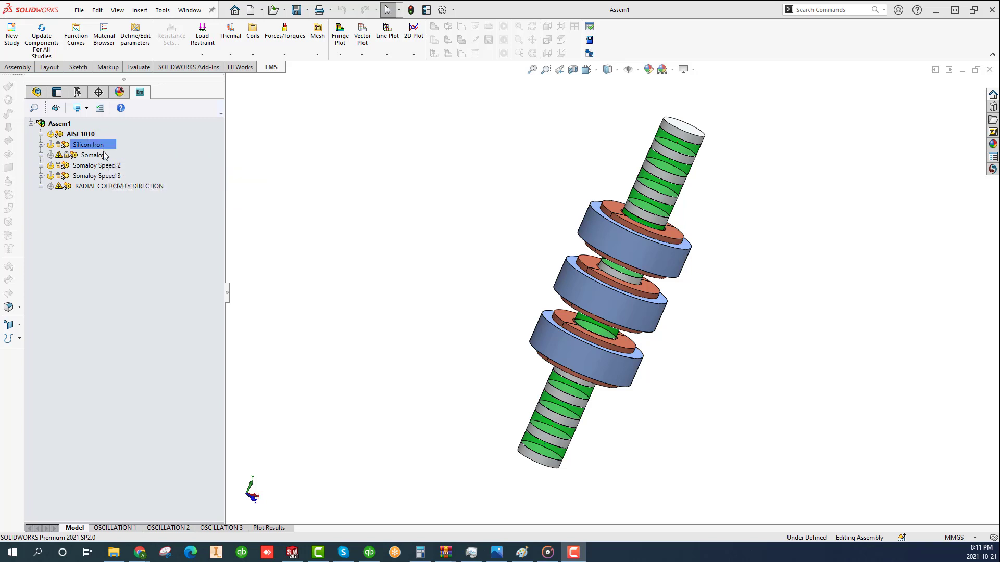
click(178, 157)
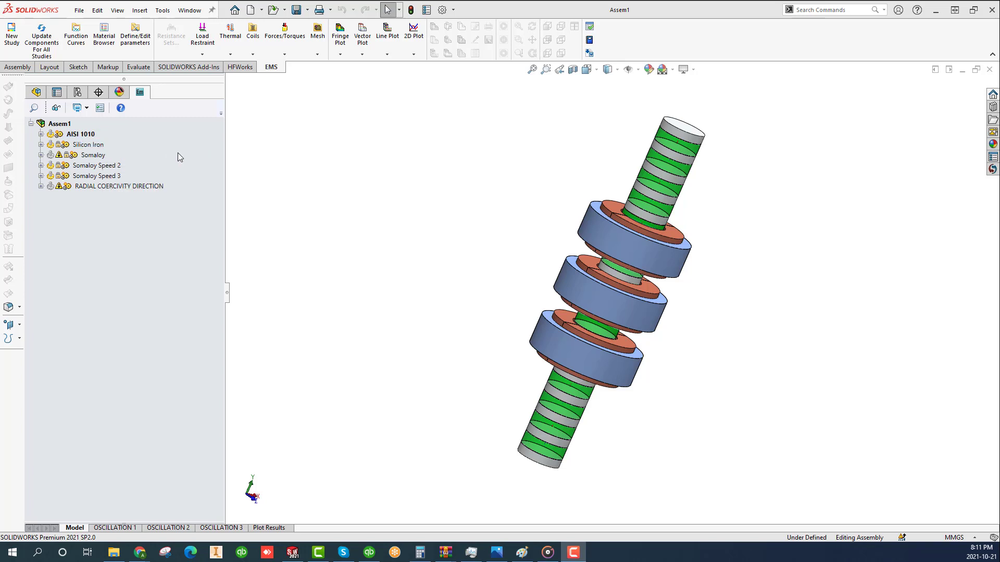
click(115, 177)
click(116, 167)
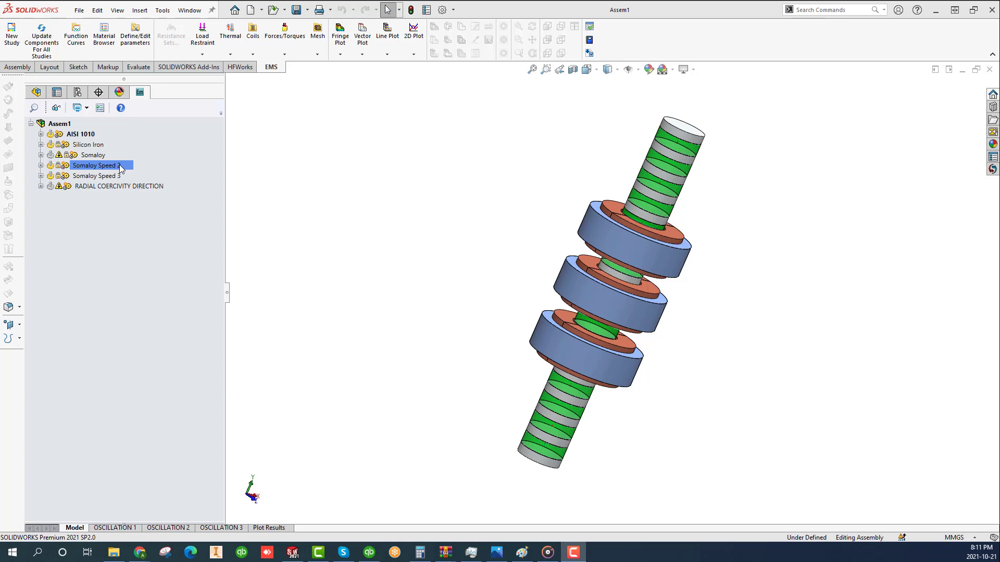
click(151, 157)
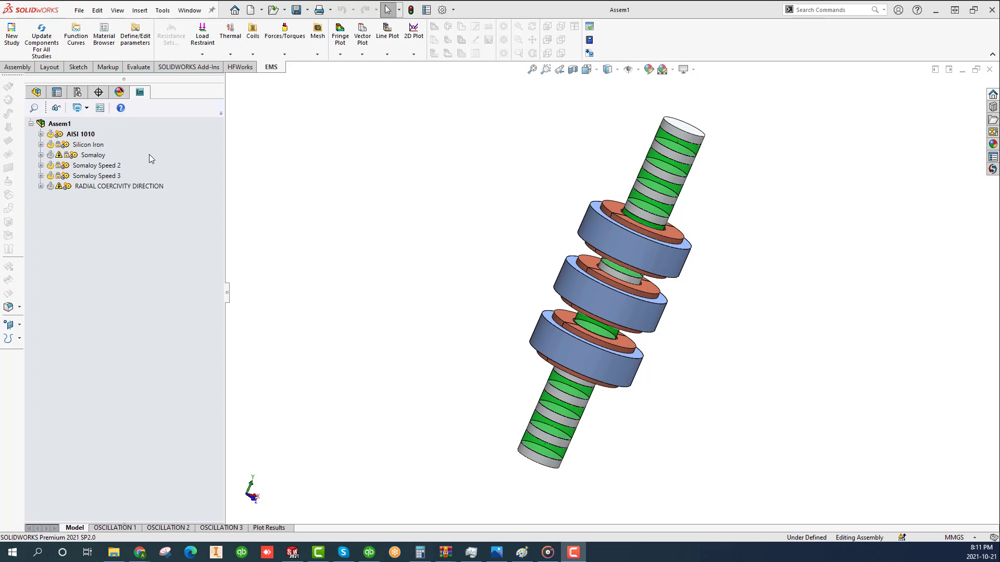
click(71, 126)
- Compare motion study results, excluding Somaloy Speed 2, Somaloy Speed 3 and RADIAL COERCIVITY DIRECTION
right_click(73, 128)
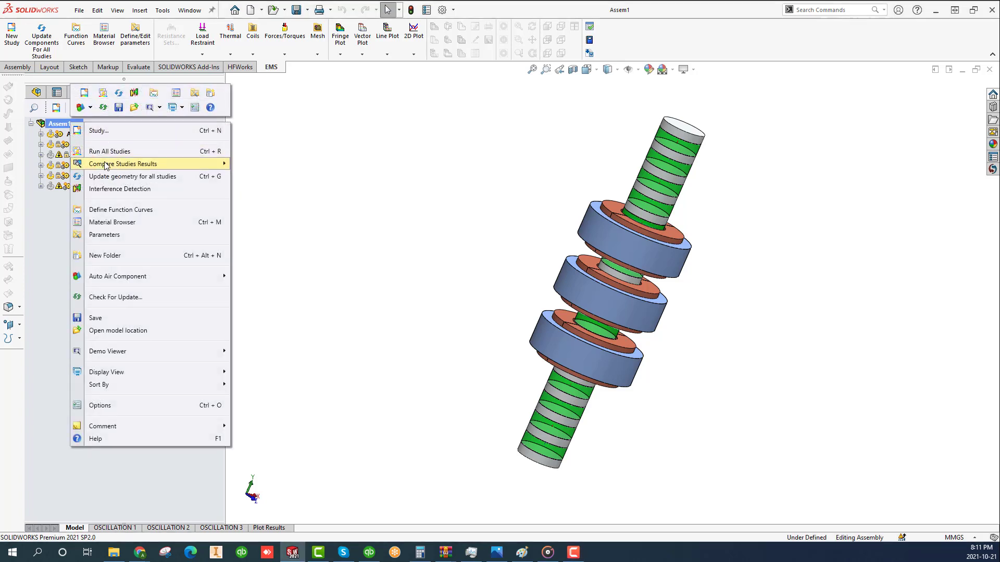
mouse_move(105, 164)
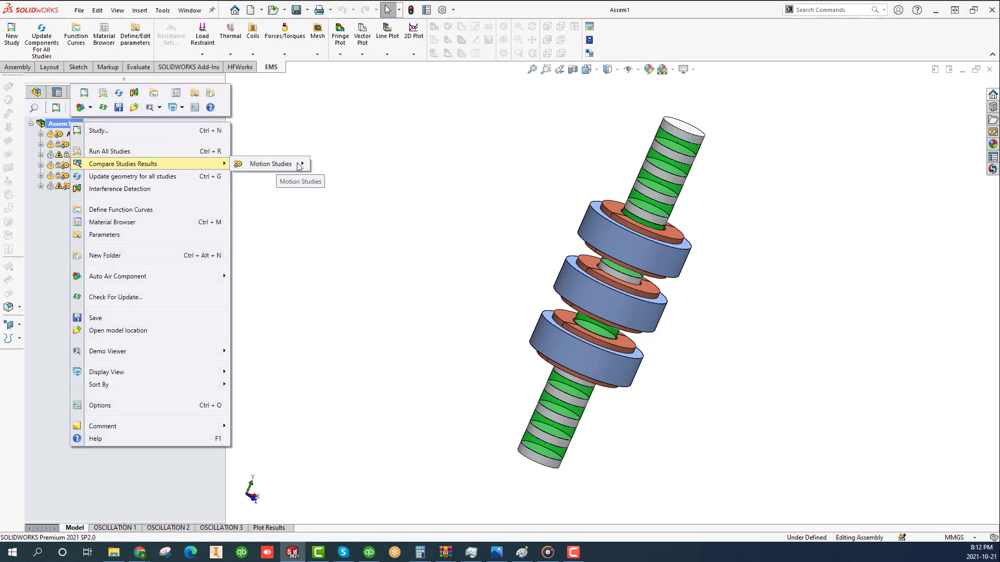
click(345, 169)
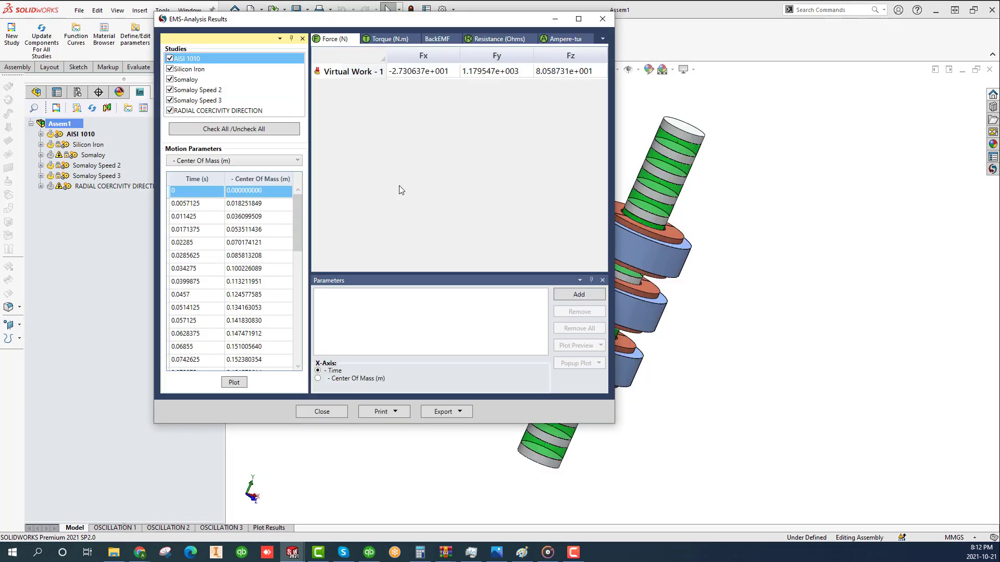
click(170, 90)
click(170, 101)
click(171, 111)
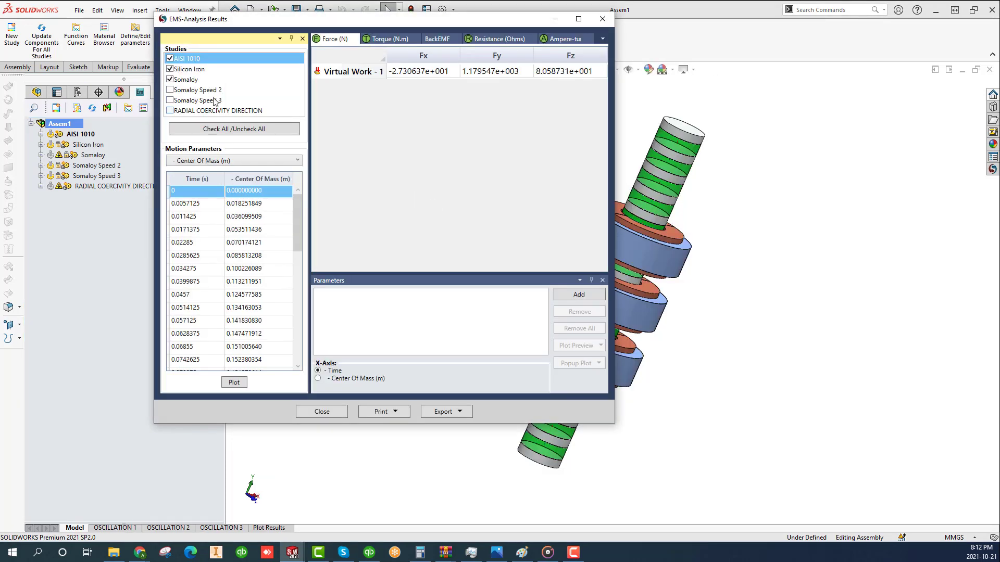
- Add the Virtual Work Fy force and plot it for all time steps
click(468, 71)
click(578, 295)
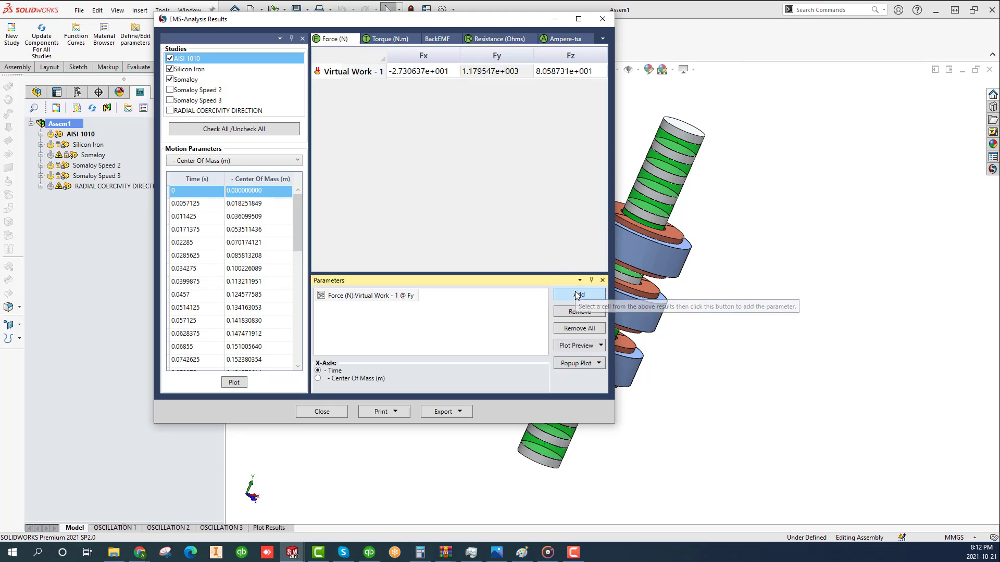
click(583, 365)
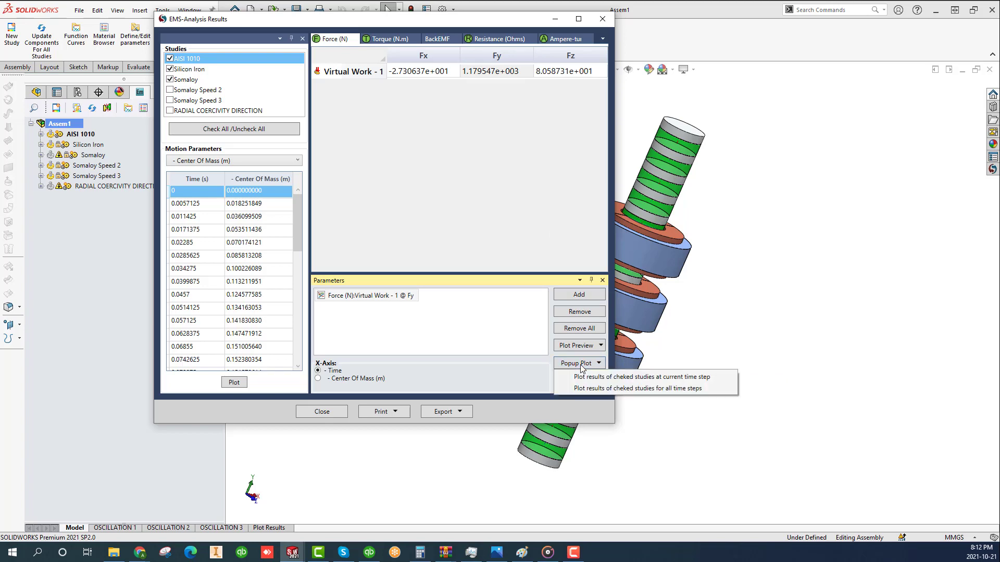
click(584, 388)
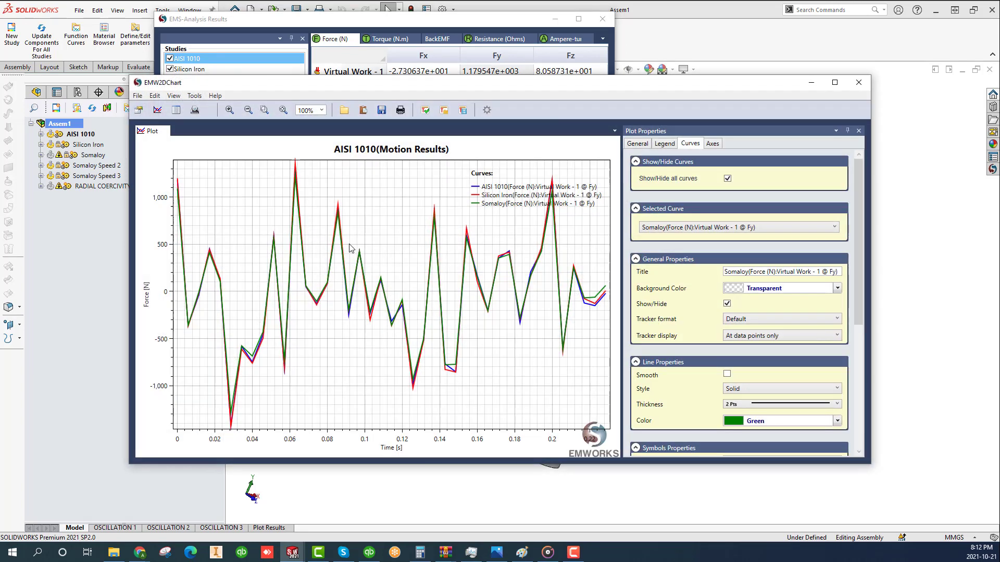
- Zoom the Fy chart in and out around its tallest peak near 0.063 s
scroll(305, 195, up, 5)
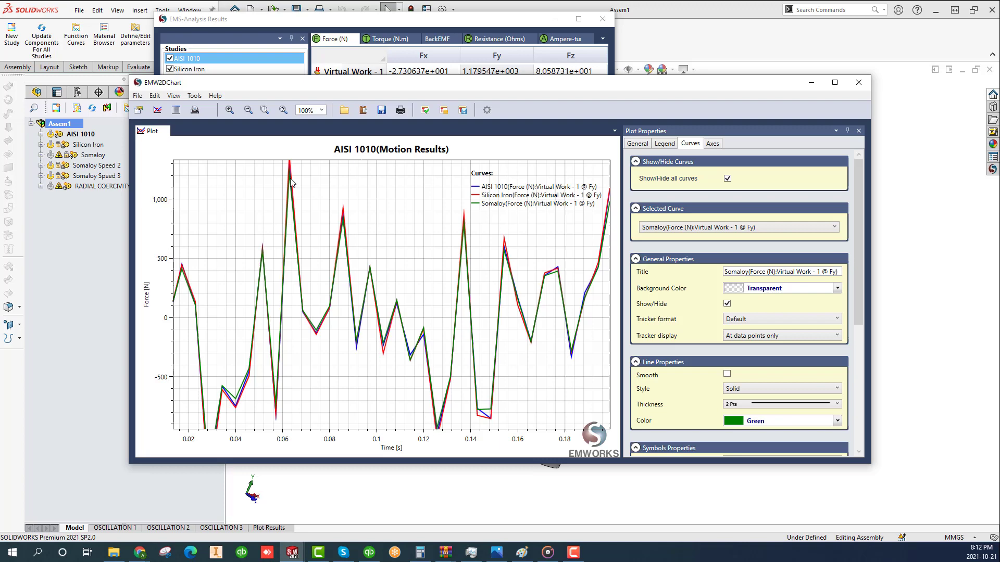
scroll(299, 198, up, 3)
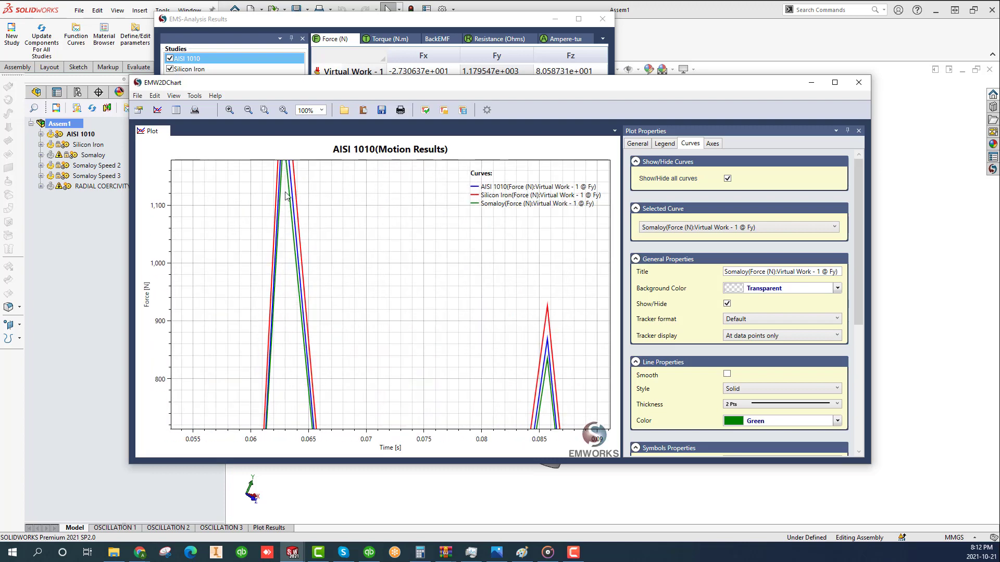
scroll(550, 358, up, 1)
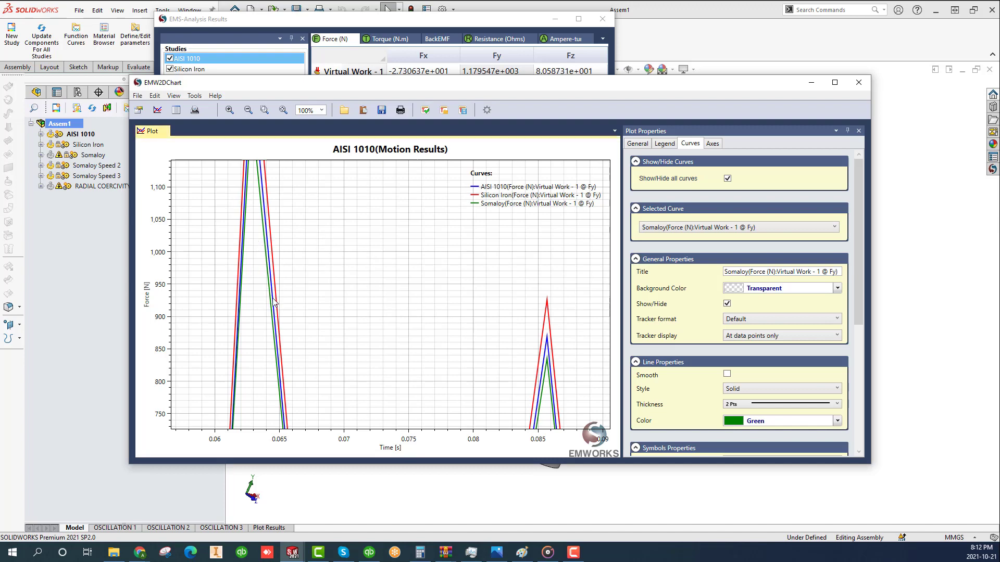
scroll(318, 257, down, 2)
scroll(319, 256, down, 4)
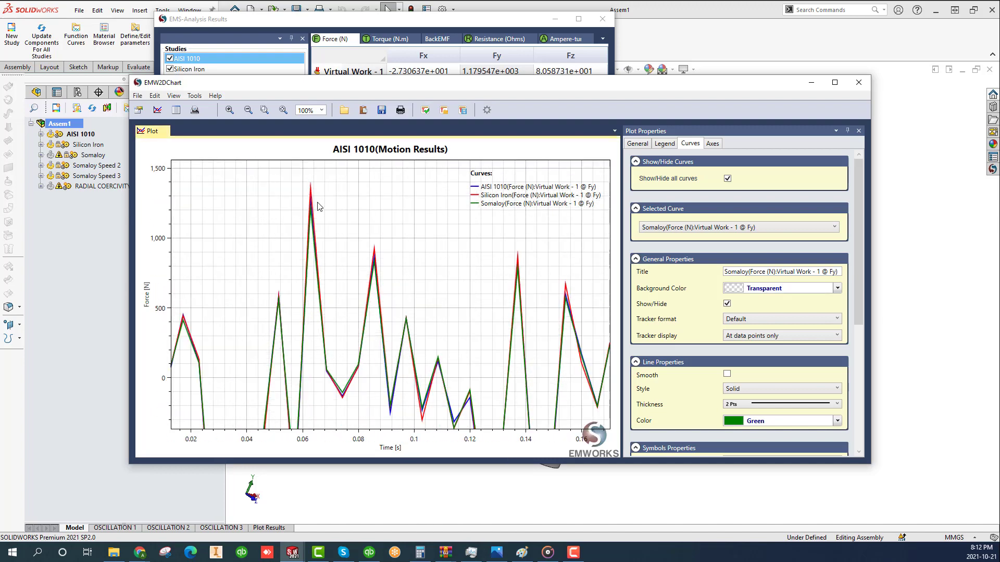
scroll(313, 202, up, 10)
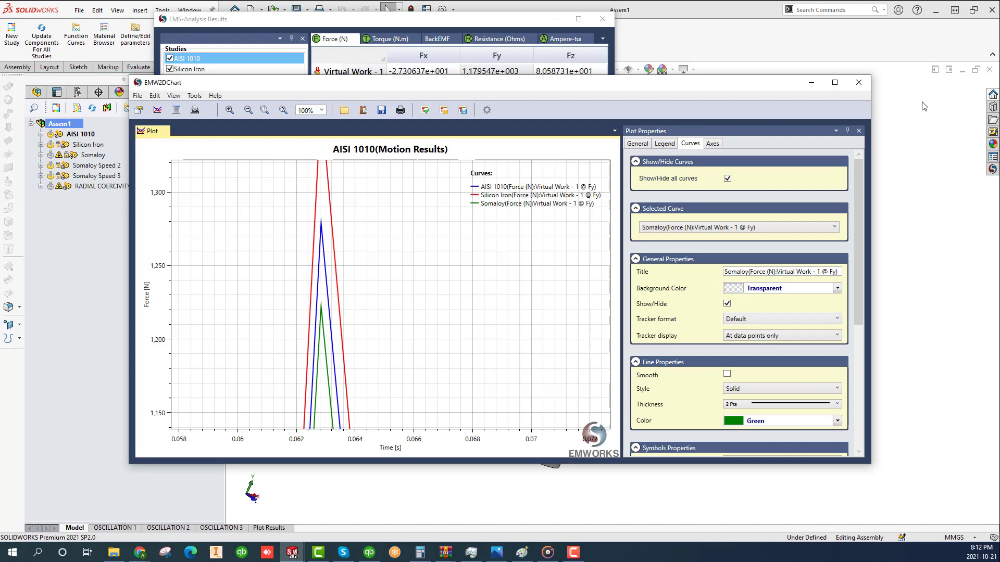
- Chart Wound Coil - 2 back EMF over all time steps and zoom into its 0.063 s peak
click(859, 84)
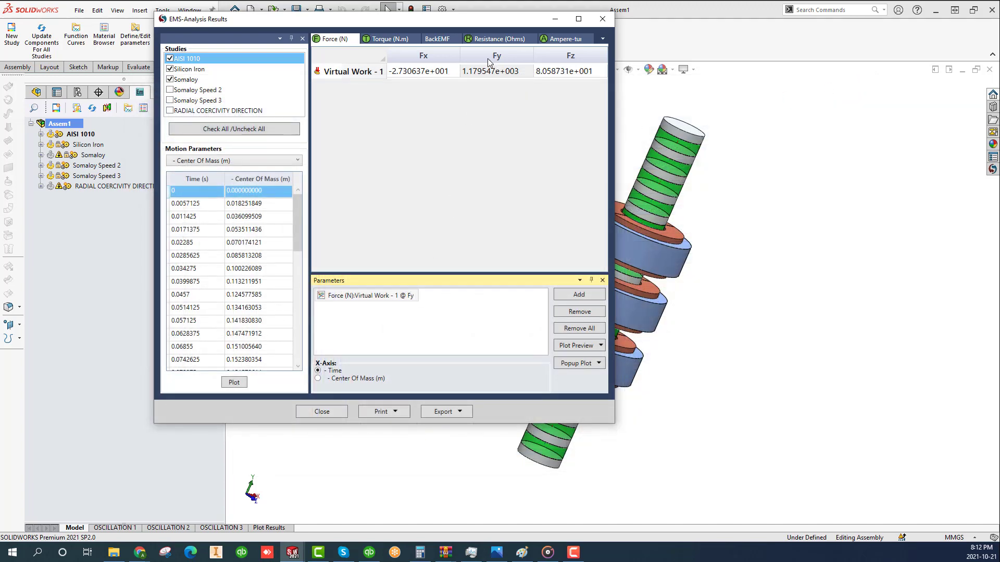
click(442, 39)
click(461, 88)
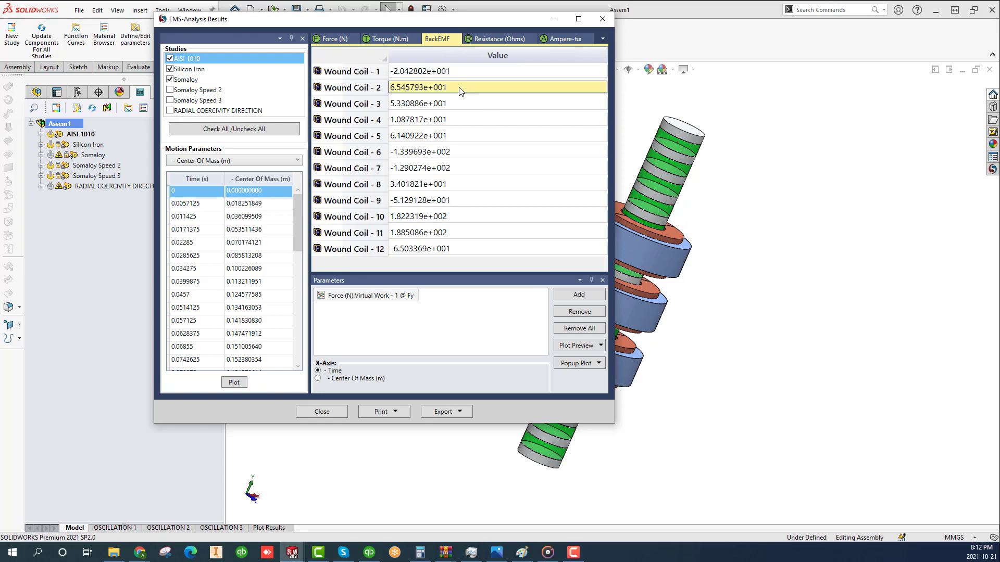
click(574, 295)
click(582, 363)
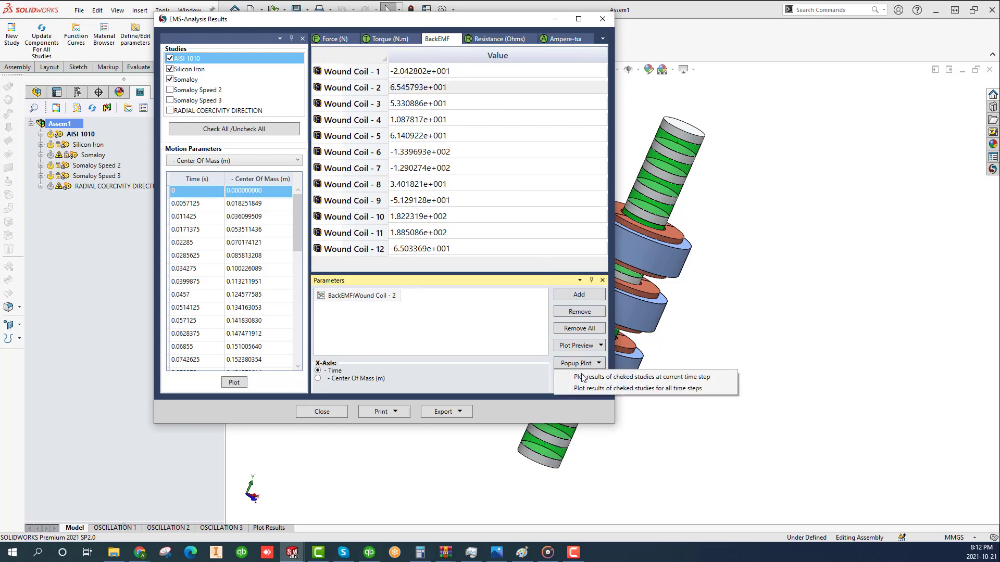
click(583, 389)
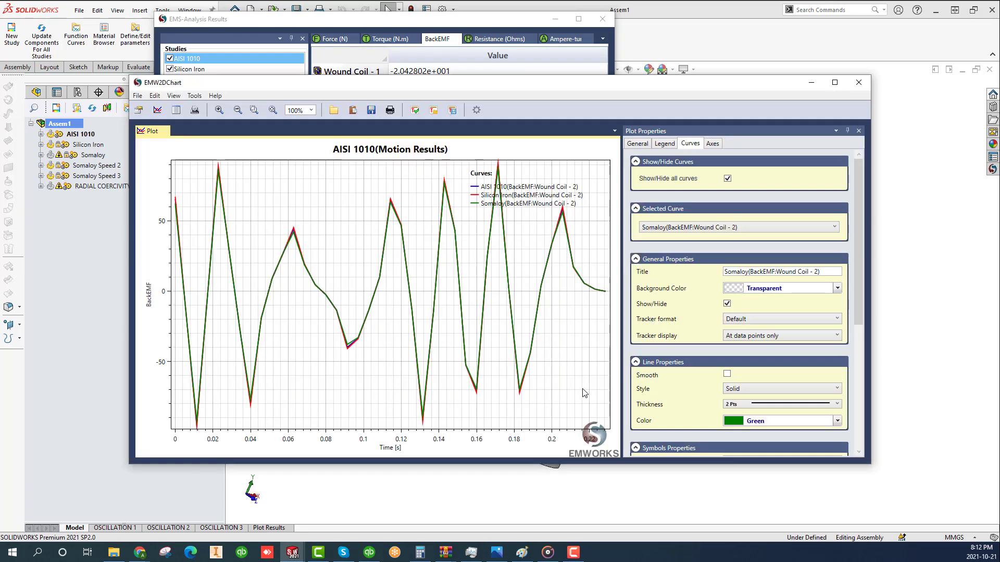
scroll(215, 182, up, 3)
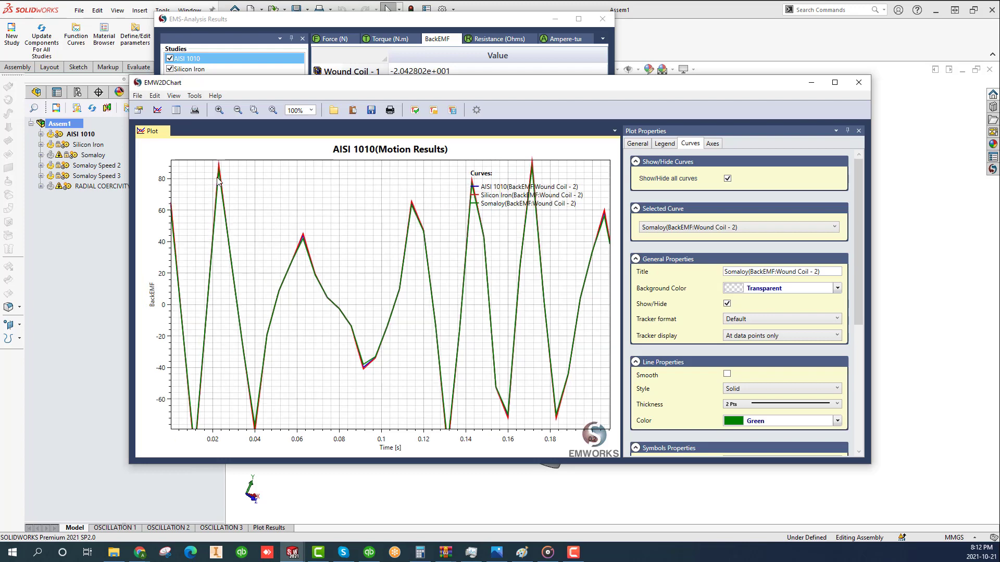
scroll(436, 341, up, 1)
scroll(435, 339, up, 5)
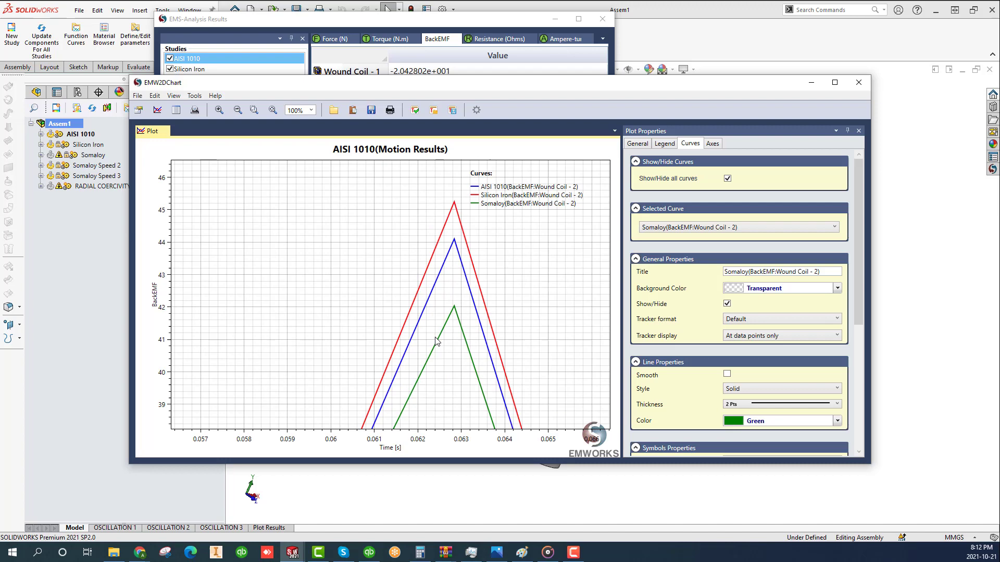
- Clear the plot parameters and compare only Somaloy, Somaloy Speed 2 and Somaloy Speed 3
click(858, 83)
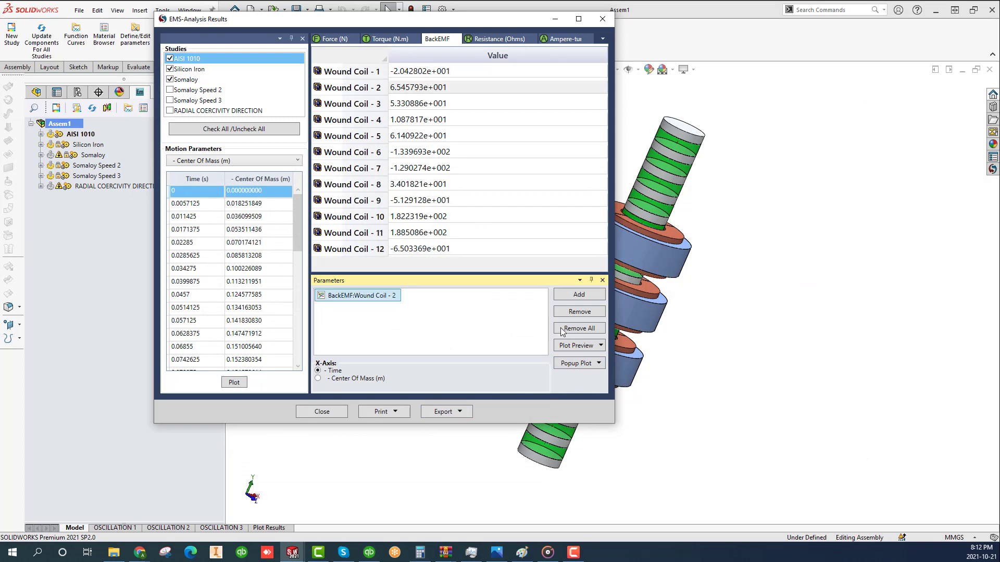
click(583, 313)
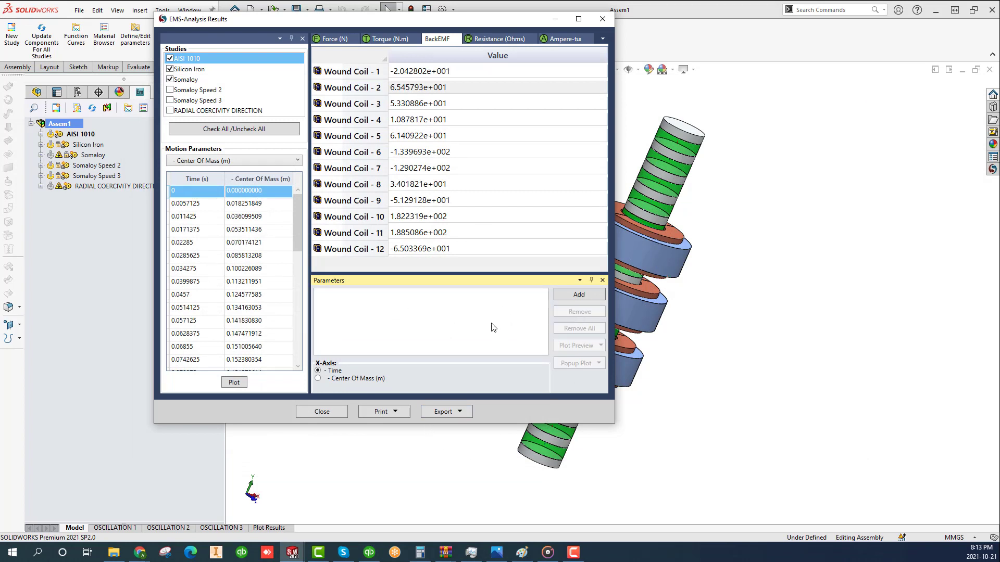
click(170, 59)
click(171, 70)
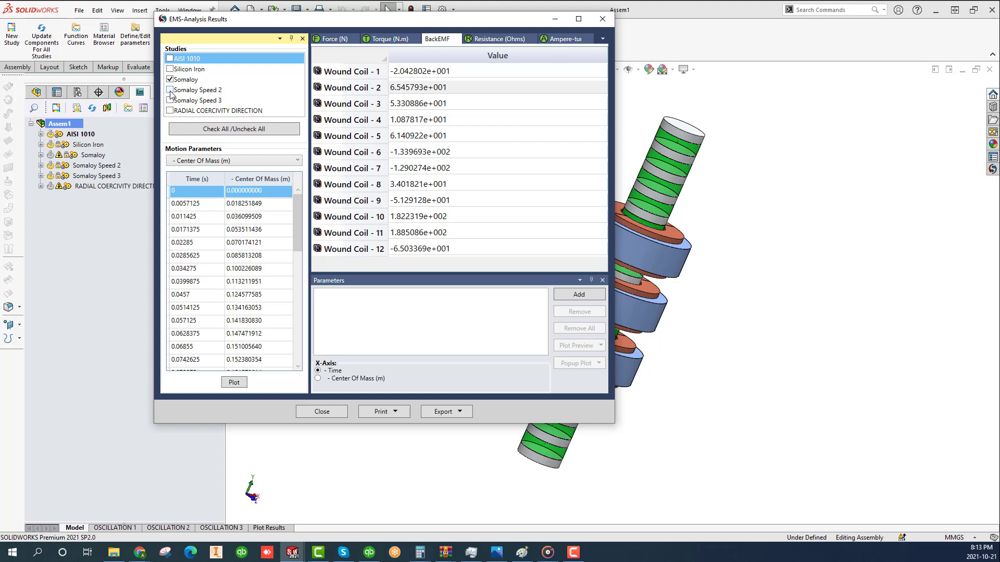
click(170, 90)
click(171, 101)
- Add Wound Coil - 2 back EMF and plot it for all time steps
click(342, 41)
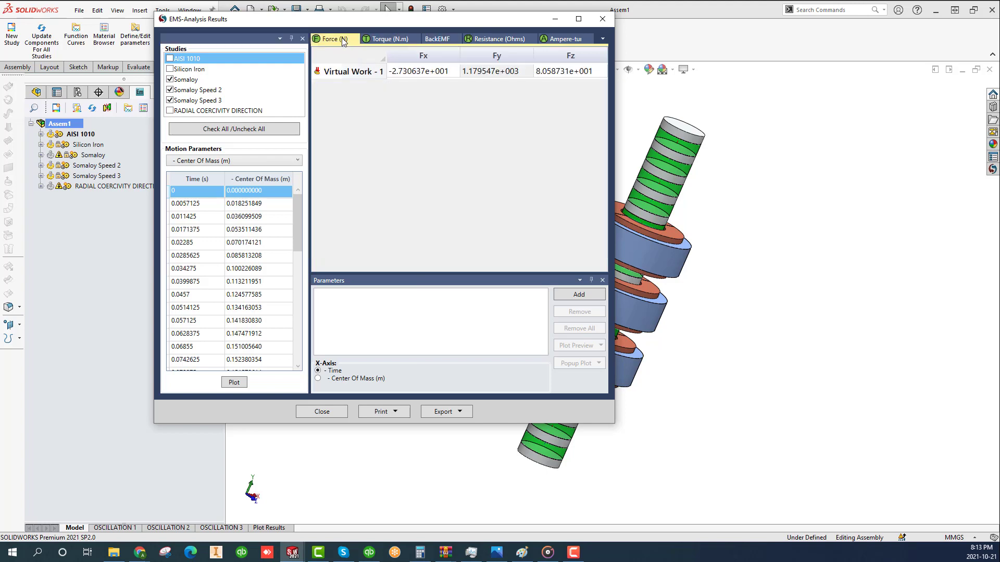
click(436, 40)
click(442, 87)
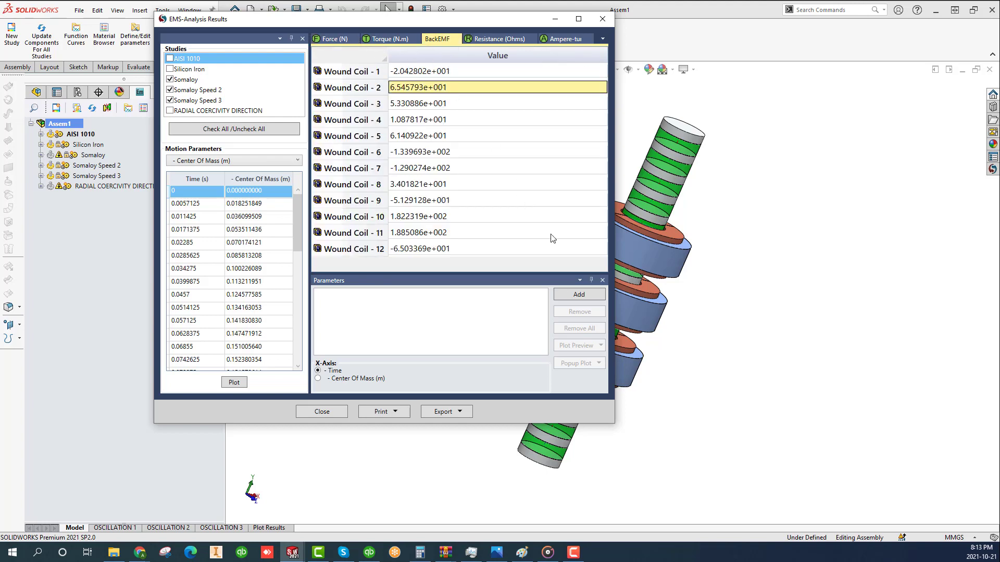
click(577, 296)
click(572, 363)
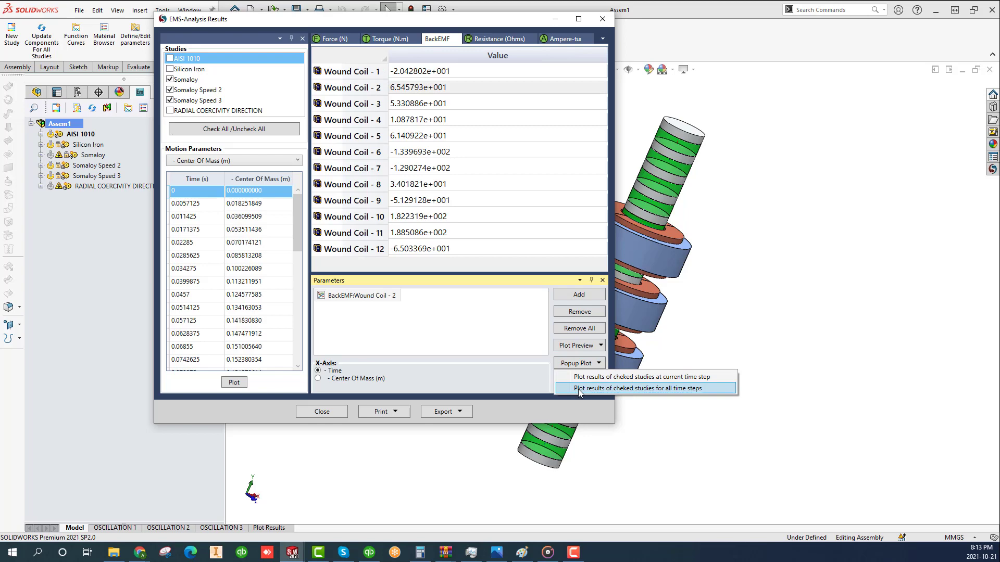
click(592, 390)
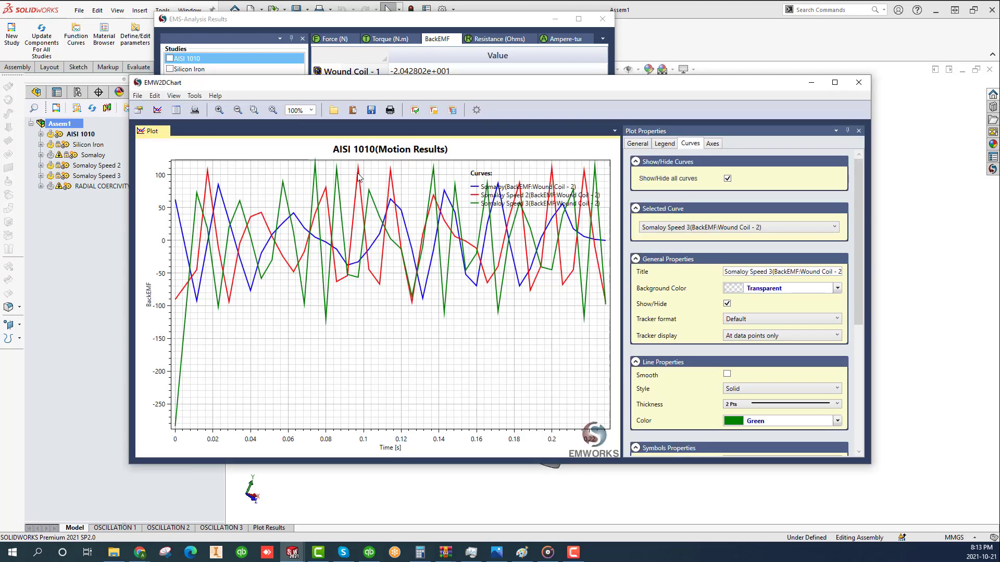
- Turn on smoothing for the Somaloy Speed 3 and Somaloy Speed 2 back EMF curves
click(727, 373)
click(725, 228)
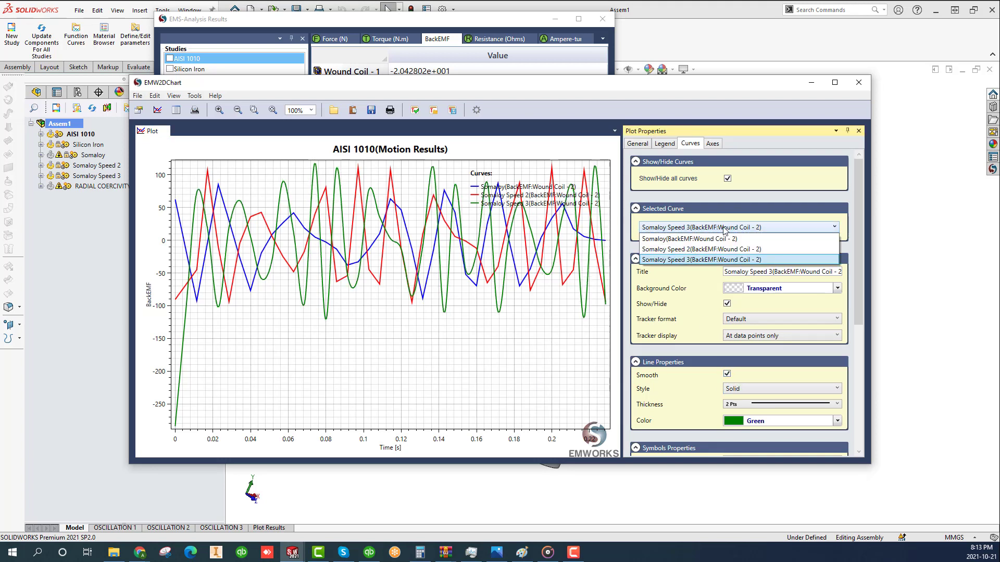
click(725, 239)
click(726, 228)
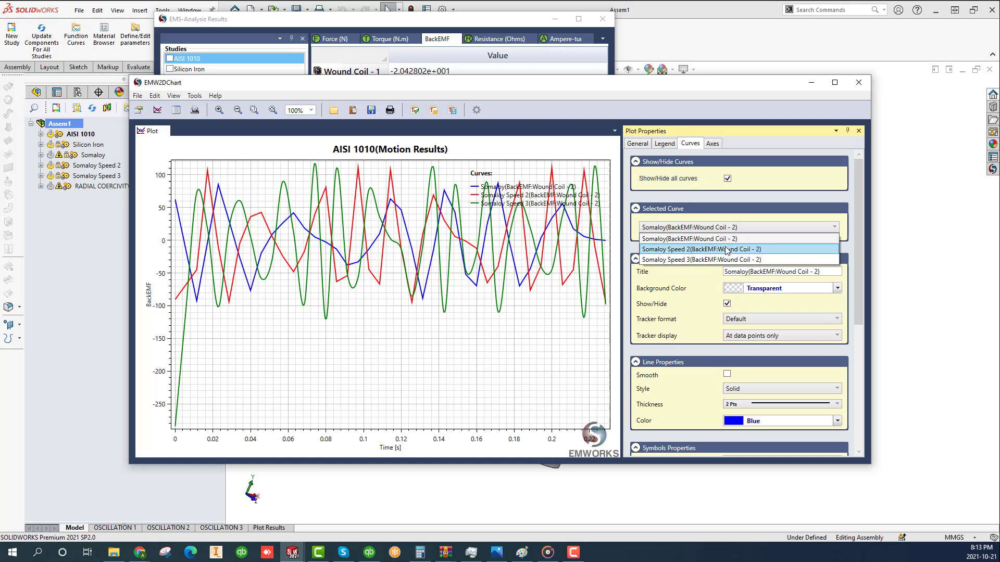
click(726, 247)
click(726, 374)
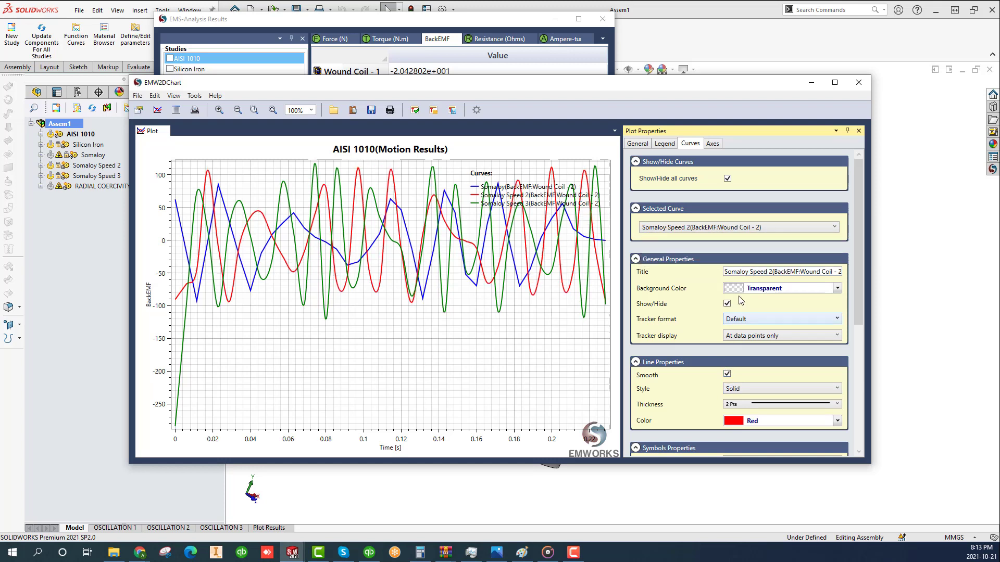
click(728, 227)
click(727, 260)
click(731, 228)
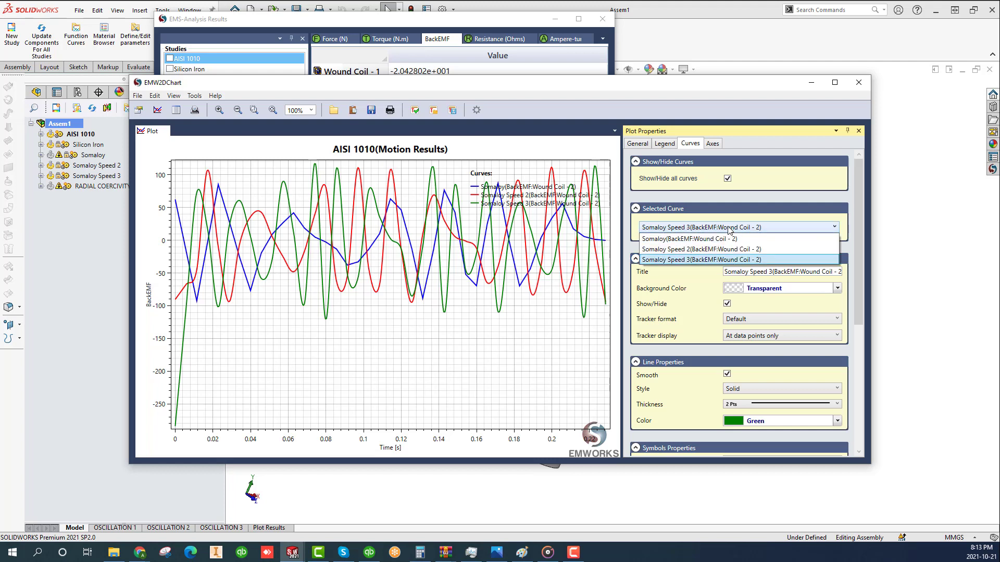
click(731, 249)
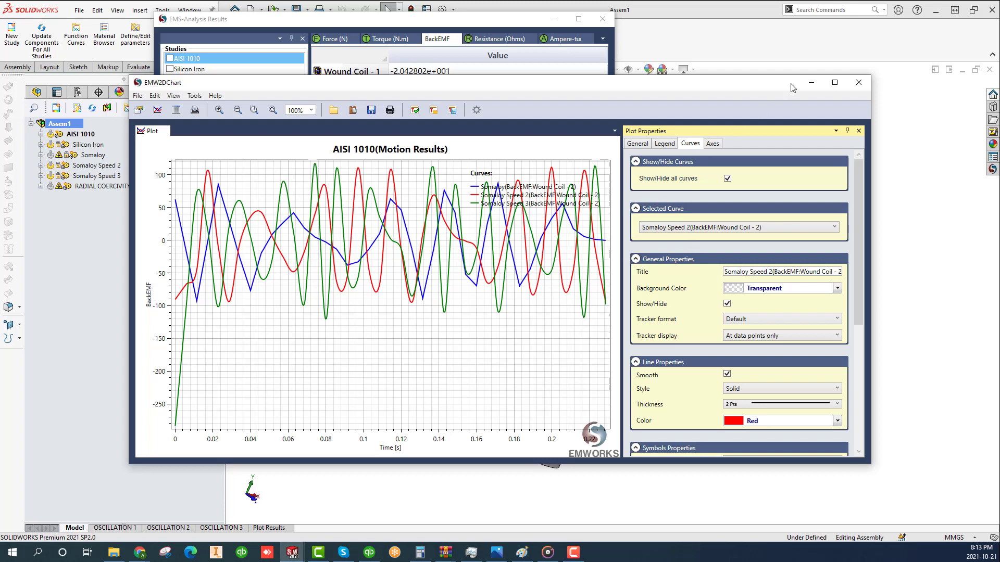
- Check only the Somaloy and RADIAL COERCIVITY DIRECTION studies for comparison
click(859, 82)
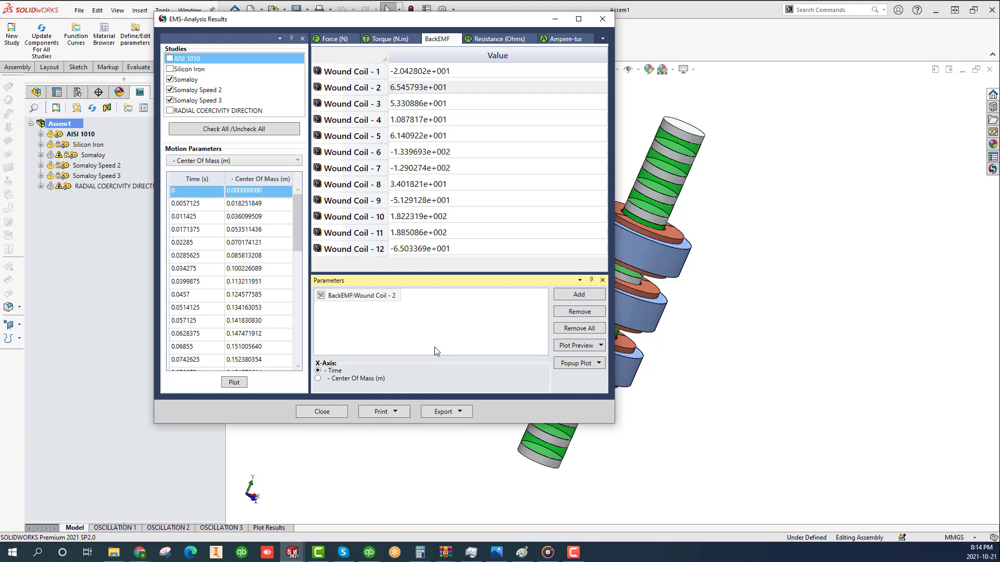
click(170, 80)
click(170, 89)
click(170, 79)
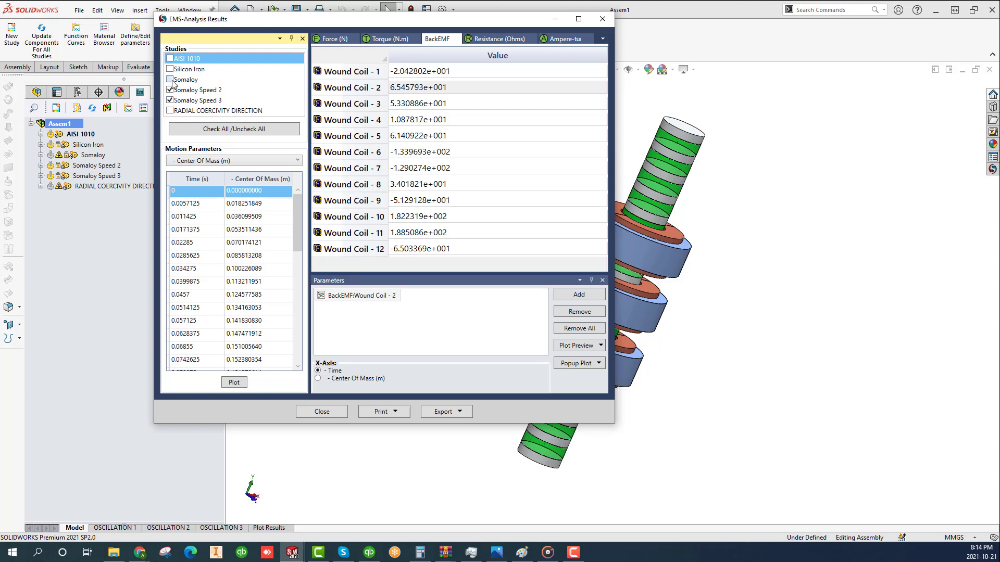
click(170, 111)
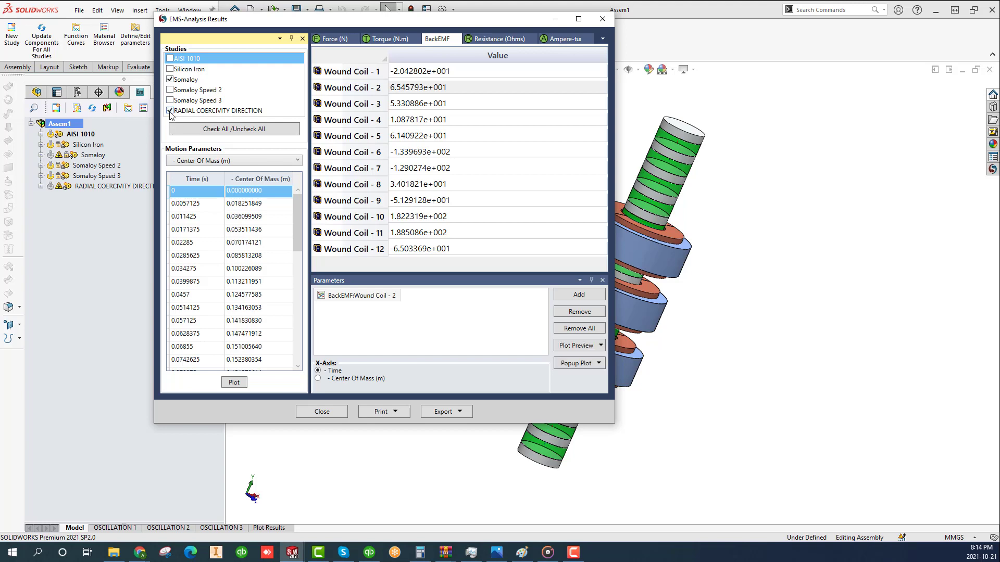
- Replace the back EMF plot parameter with the Virtual Work Fy force
click(367, 301)
click(570, 311)
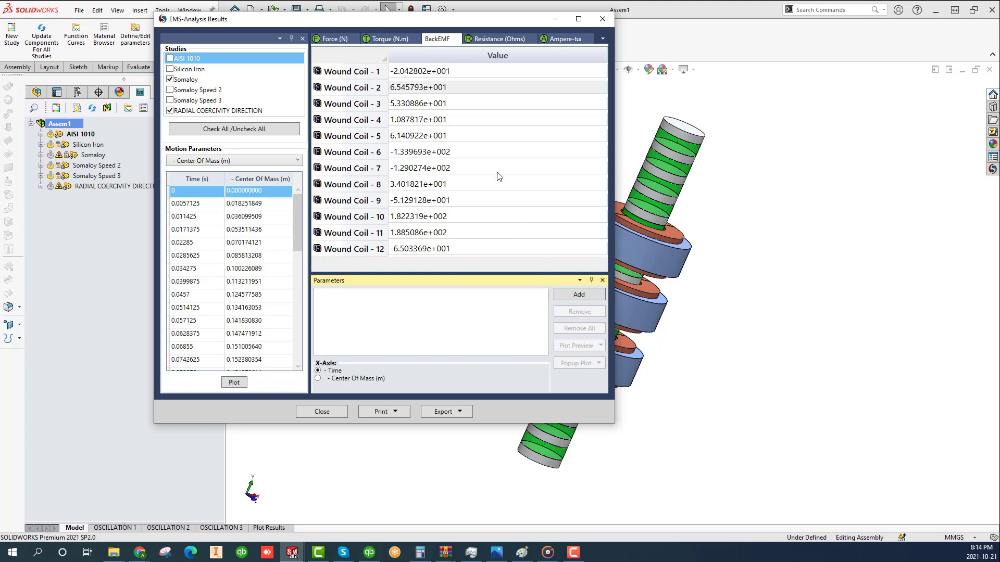
click(447, 87)
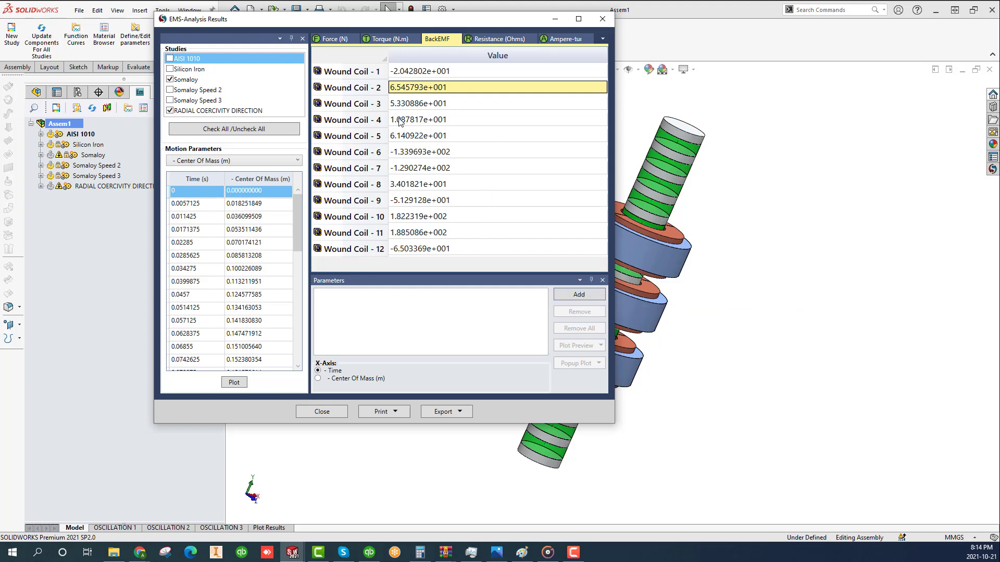
click(333, 40)
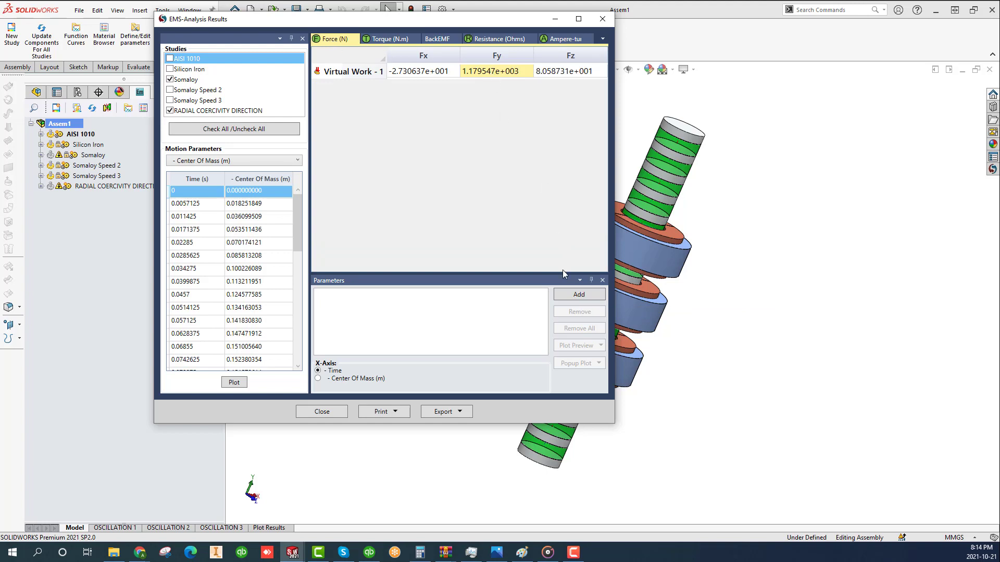
click(572, 293)
click(588, 364)
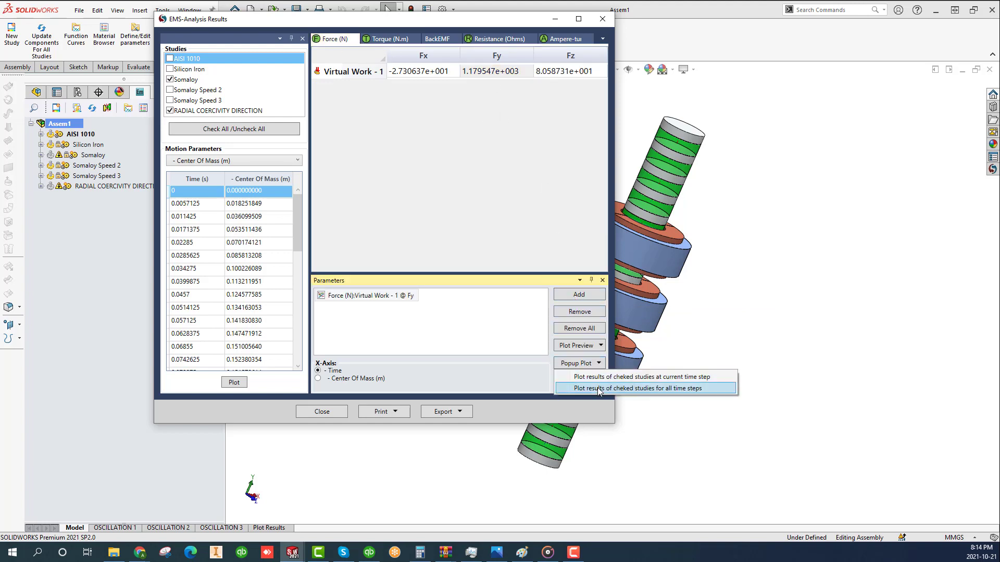
- Plot the Fy comparison, then chart Wound Coil - 2 back EMF with its legend moved left
click(600, 388)
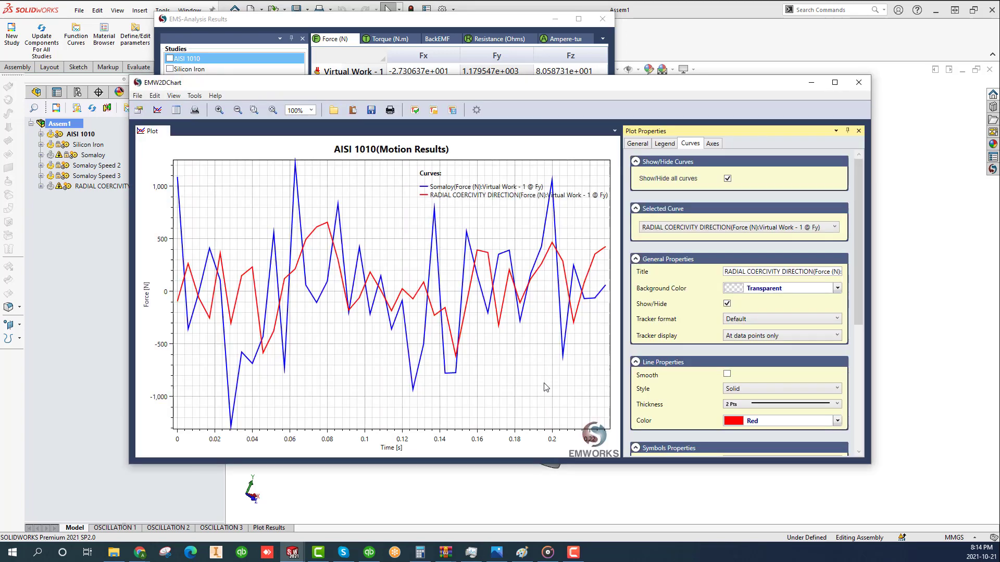
click(858, 82)
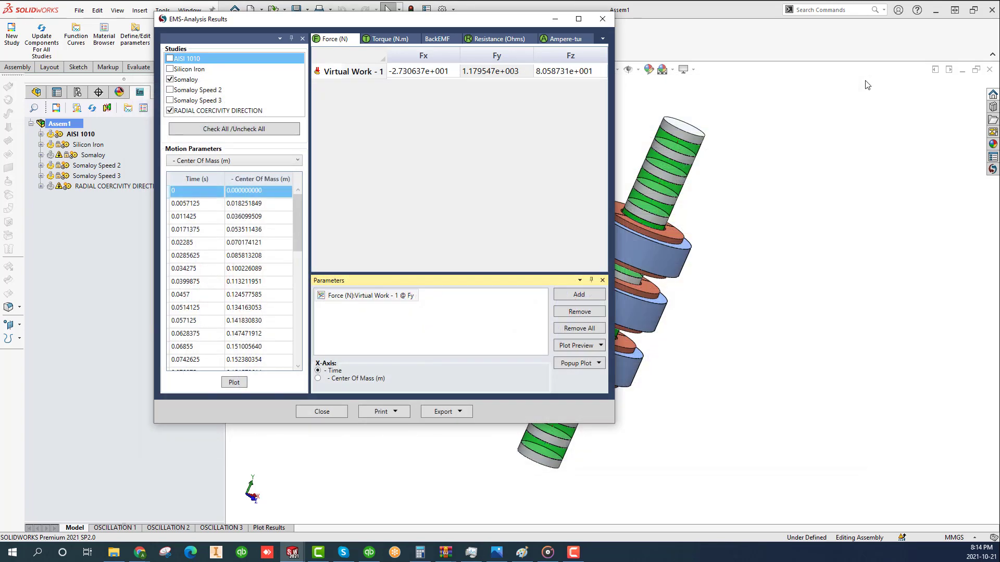
click(432, 40)
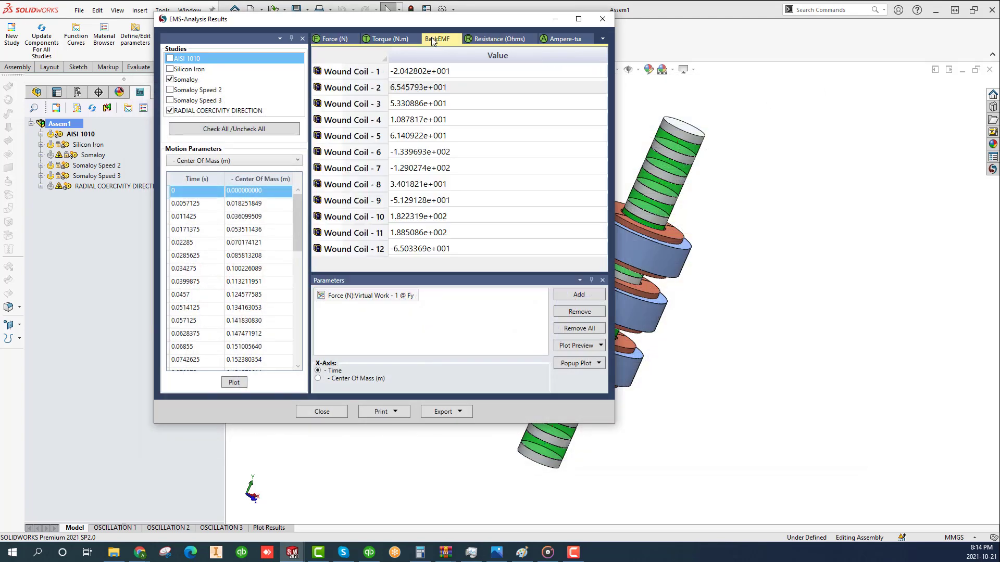
click(448, 88)
click(572, 301)
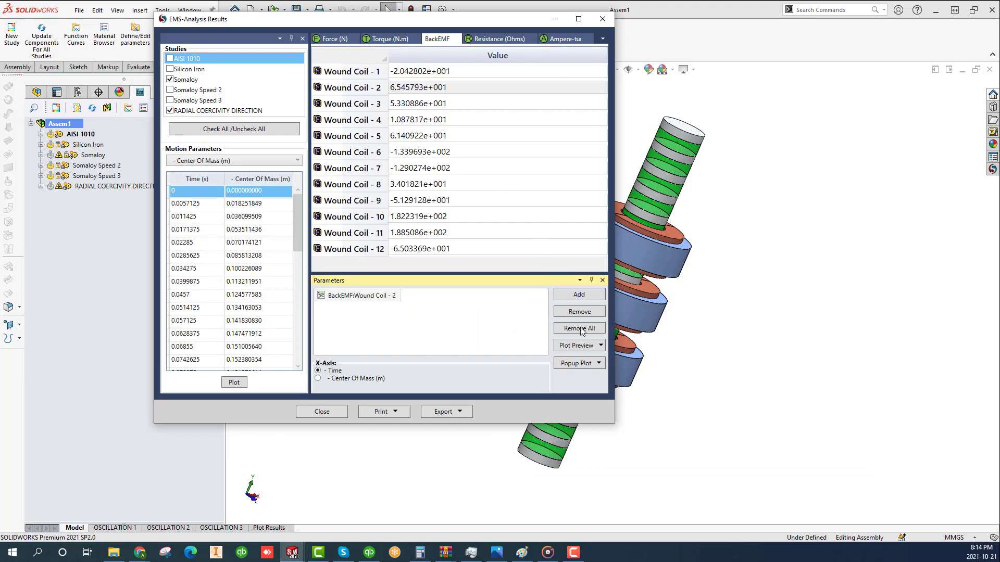
click(583, 364)
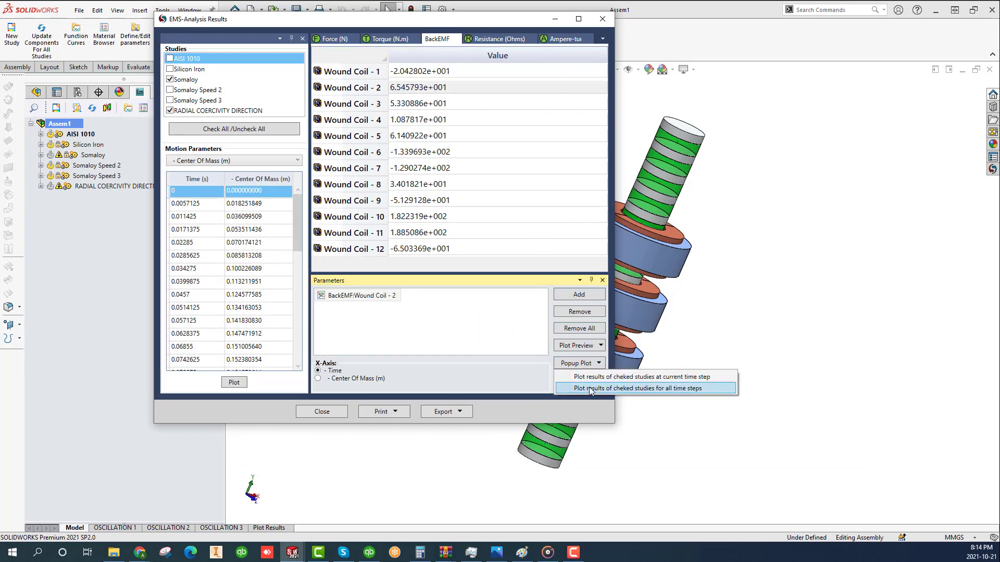
click(589, 390)
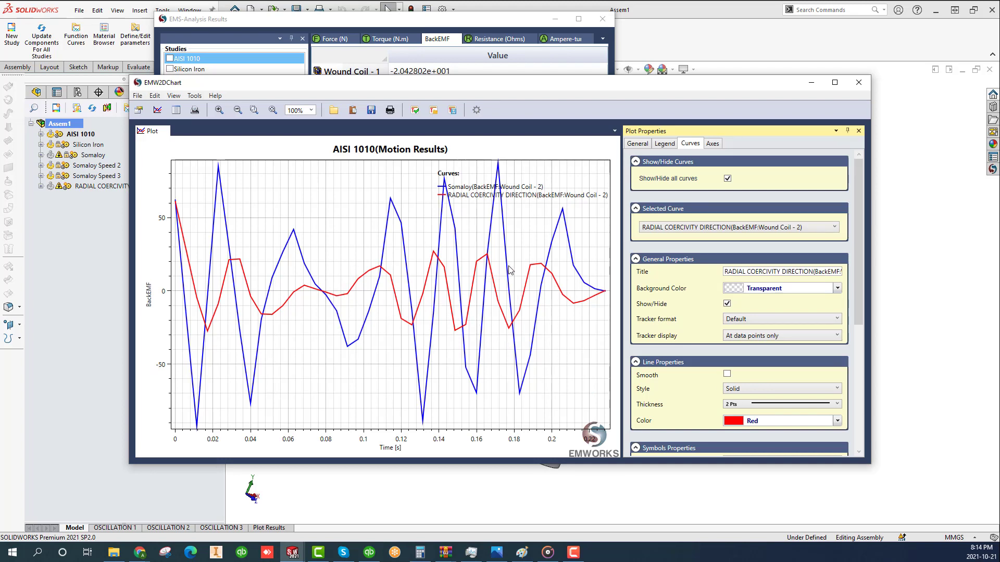
drag(470, 199, 337, 208)
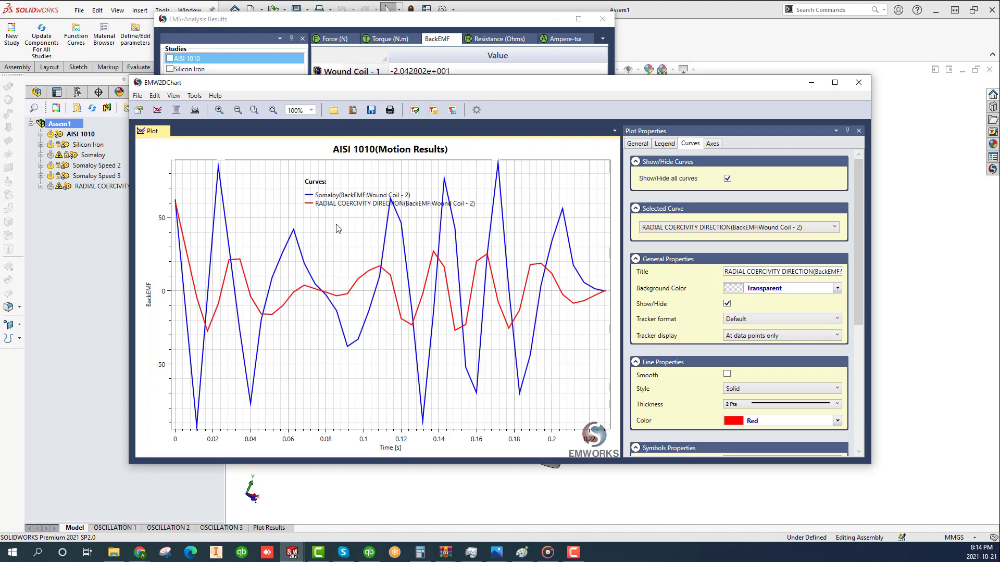
- Close the Wound Coil - 2 back EMF chart window
click(859, 82)
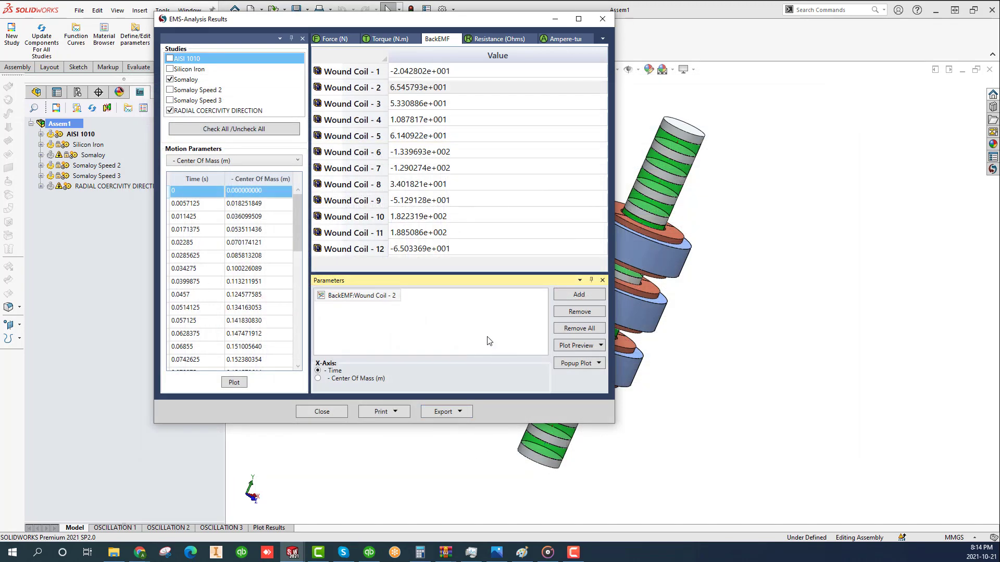